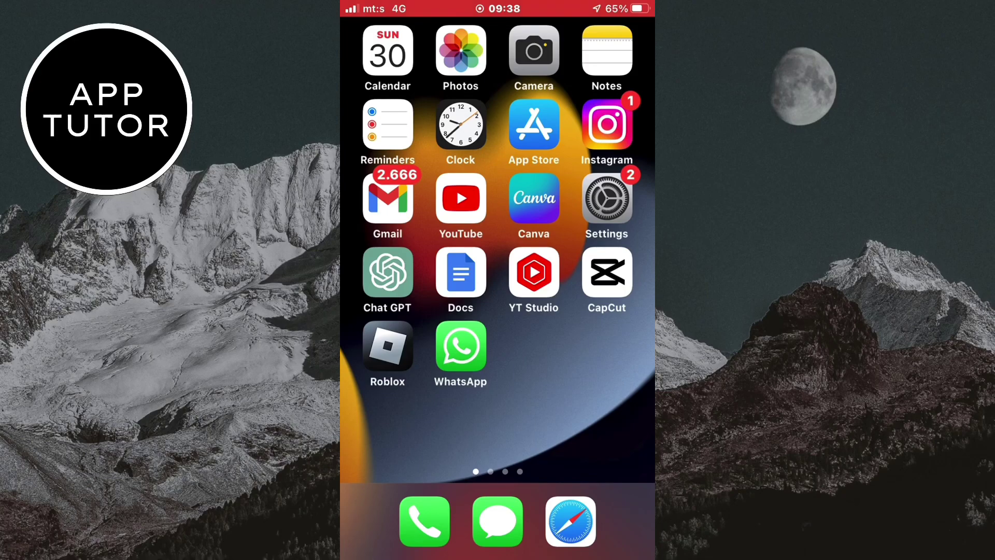
- Search the App Store for 'instagram' and open Instagram's product page
left_click(535, 126)
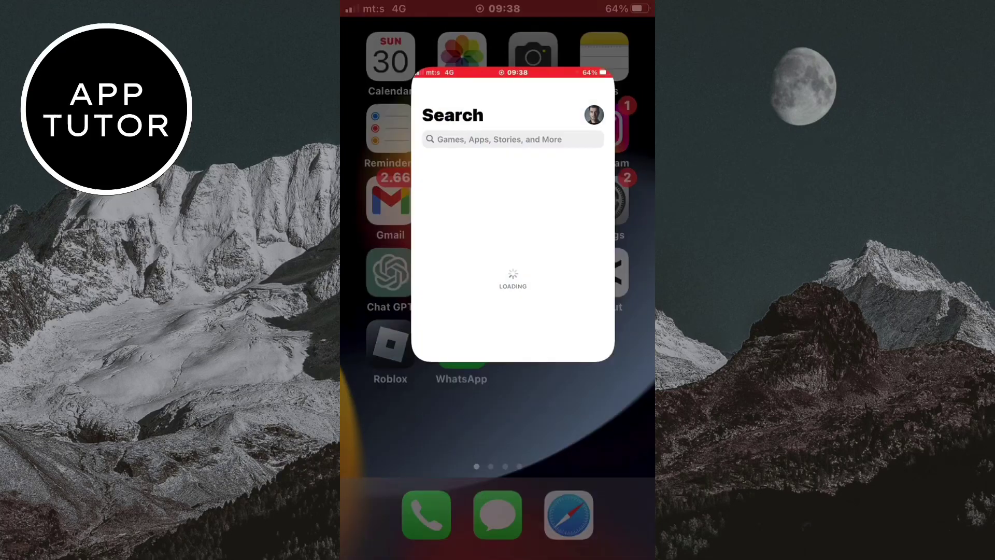
left_click(497, 112)
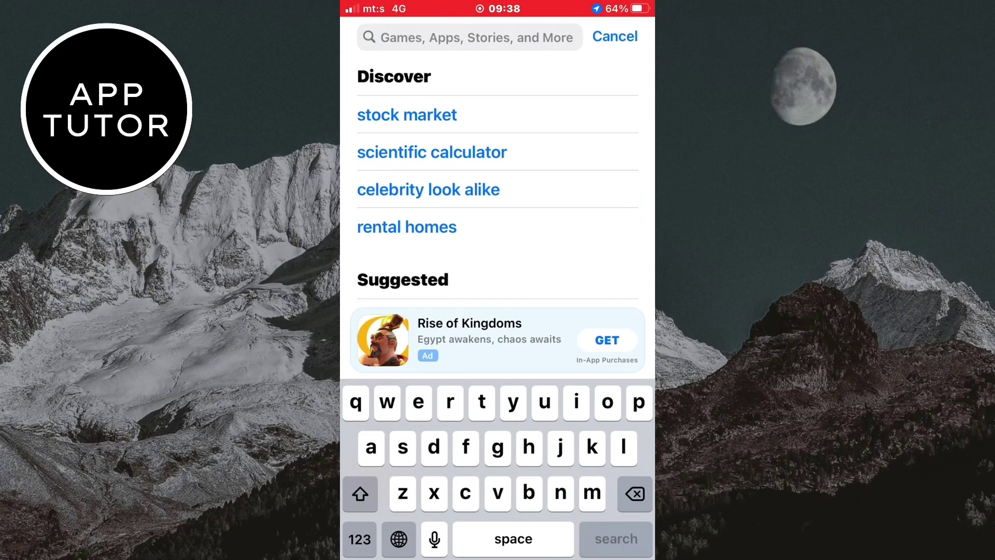
type("insta")
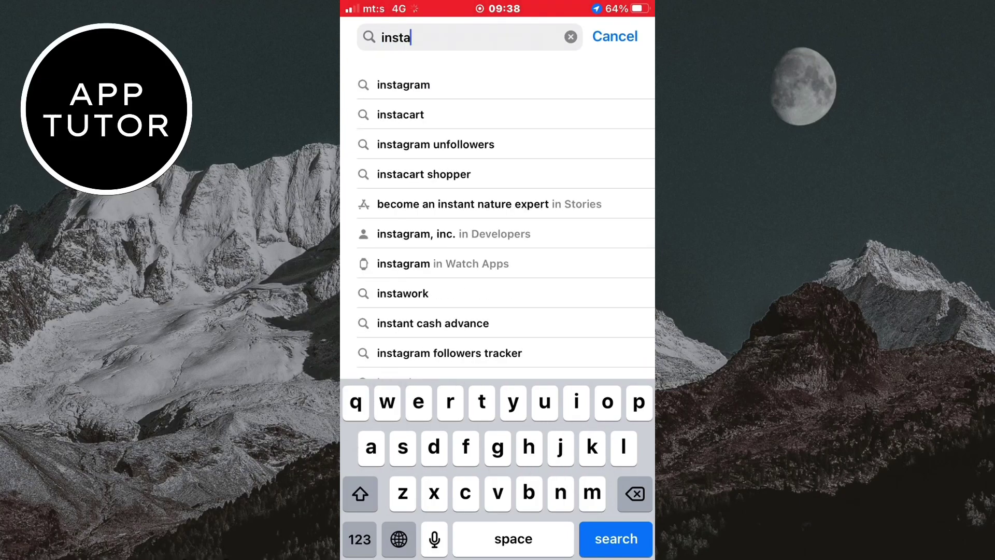
type("g")
left_click(403, 85)
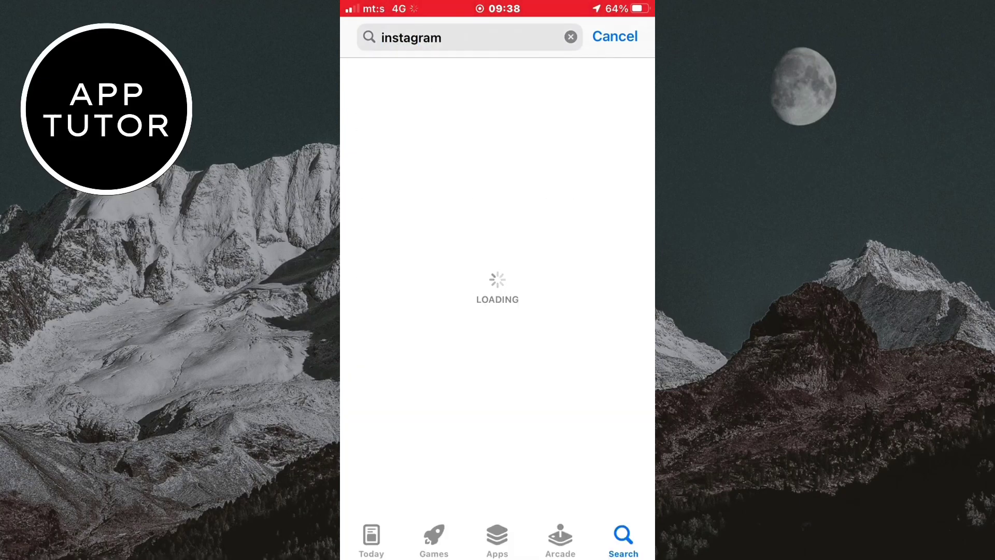
left_click(466, 103)
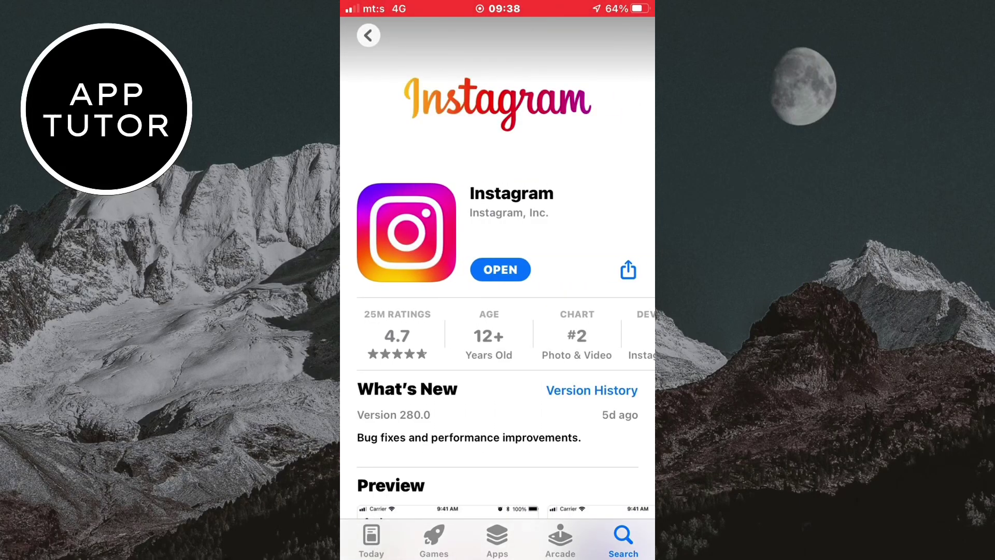
- Launch Instagram and delete the city street reel from the profile's reels
left_click(500, 269)
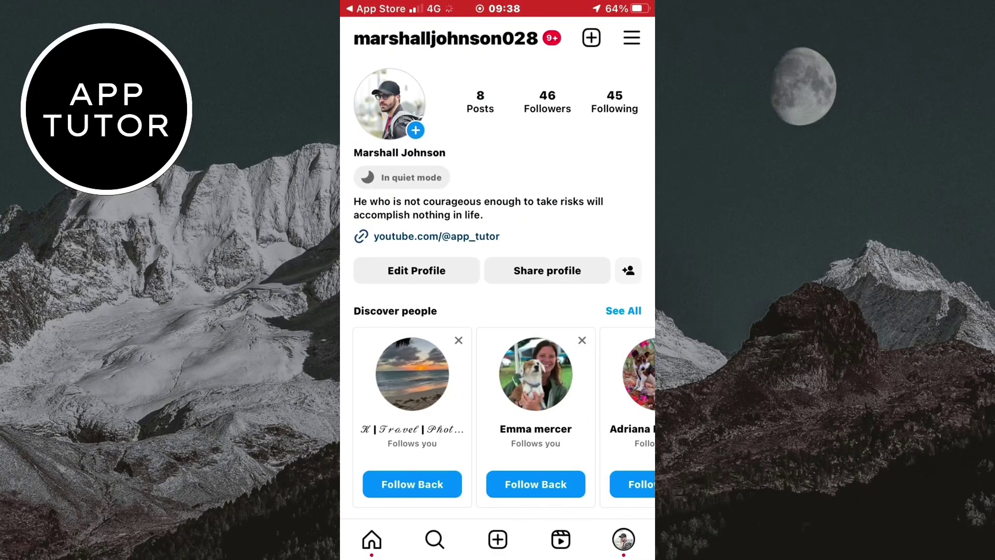
scroll(498, 311, "up", 2)
scroll(497, 311, "down", 3)
scroll(498, 311, "down", 5)
left_click(498, 285)
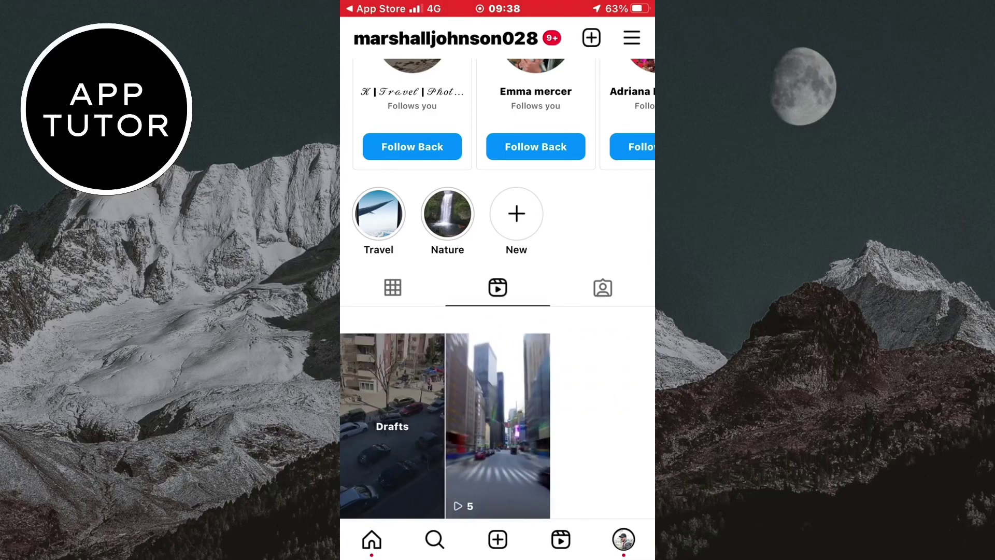
left_click(399, 423)
left_click(629, 532)
left_click(498, 526)
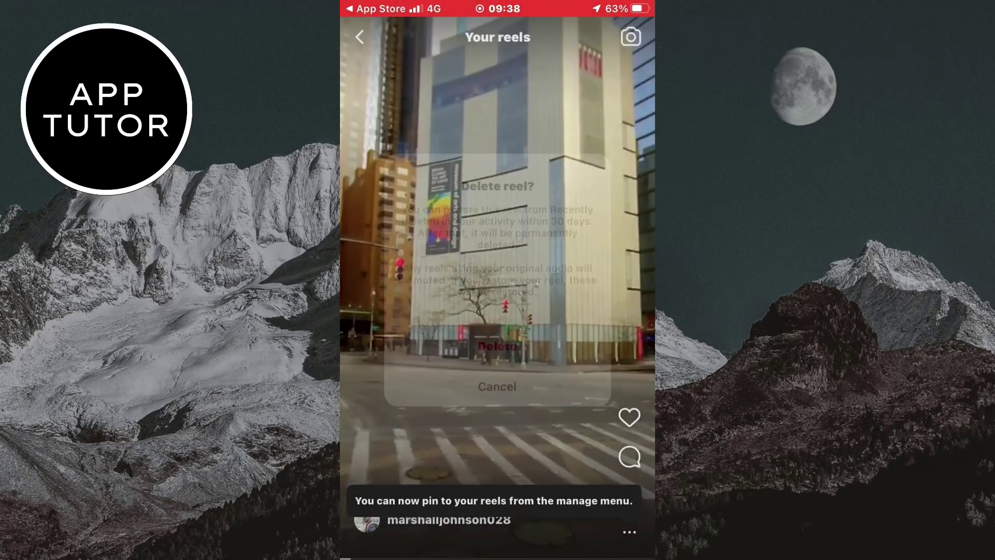
left_click(497, 256)
- Delete the Eiffel Tower photo post and return to the profile page
left_click(391, 285)
scroll(498, 312, "down", 1)
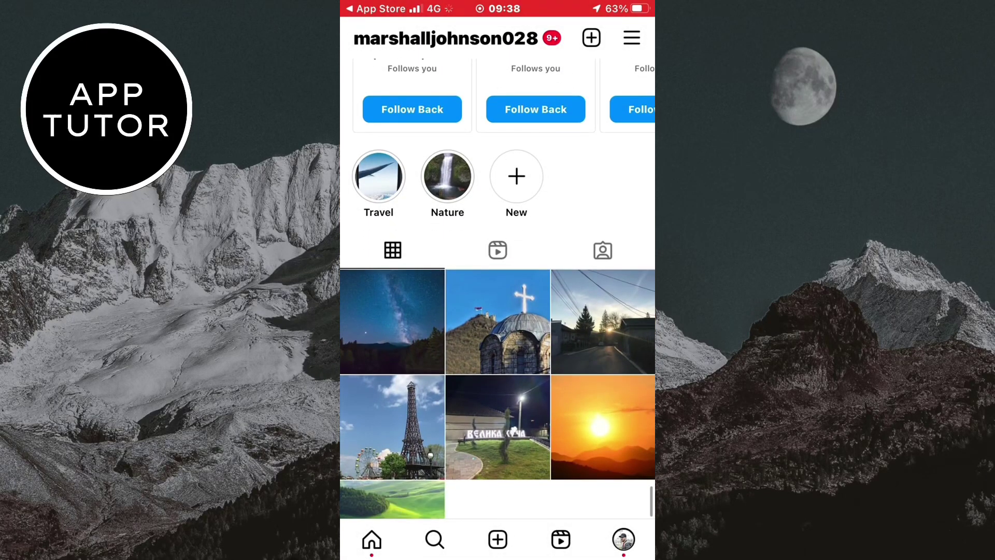
left_click(392, 427)
left_click(622, 95)
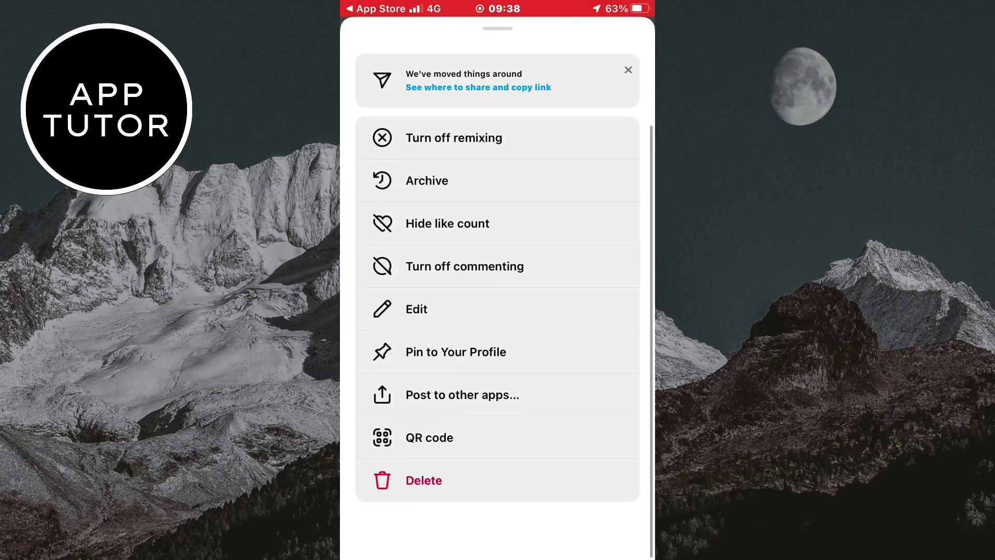
left_click(498, 23)
left_click(636, 77)
left_click(497, 319)
left_click(353, 36)
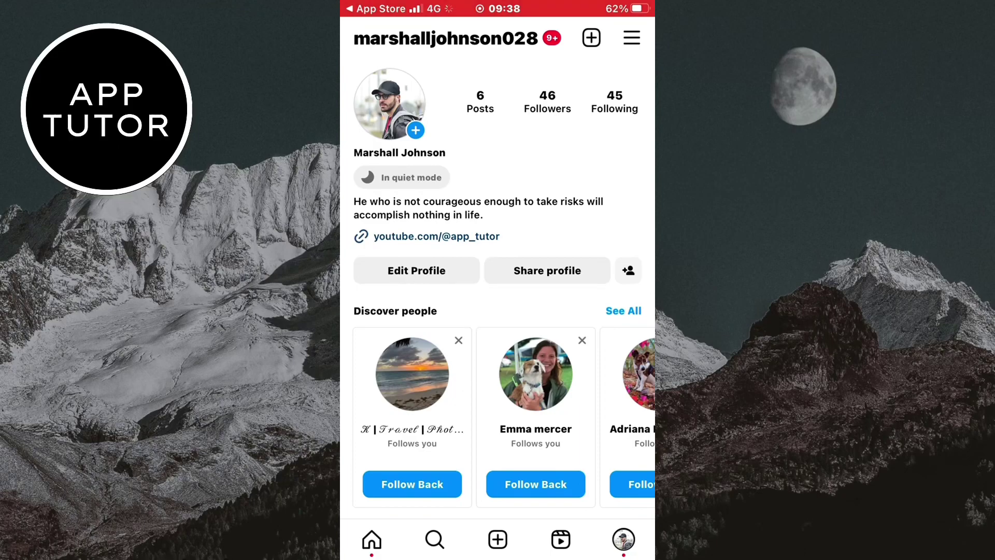
scroll(497, 311, "down", 5)
scroll(497, 311, "up", 8)
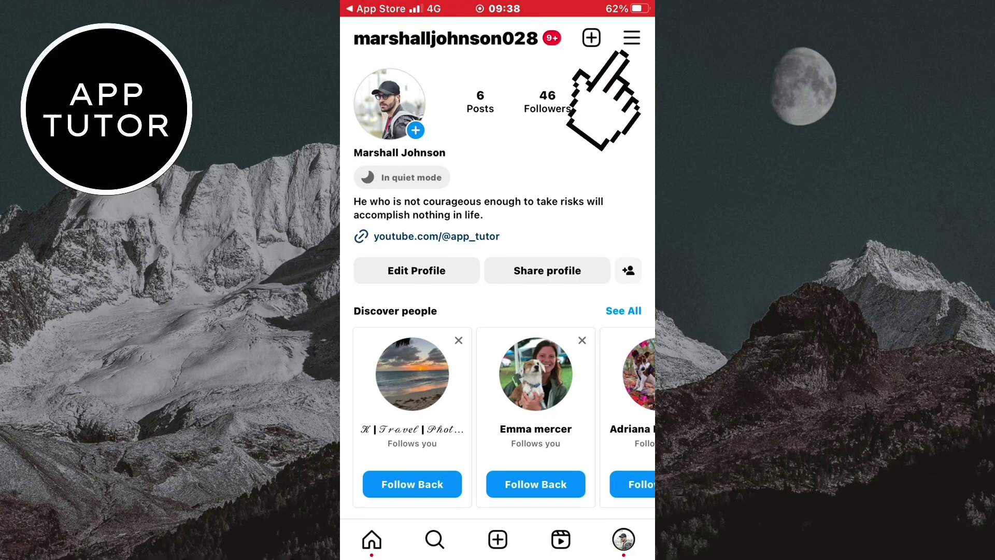
- Go to the Your activity page from the profile's account options menu
left_click(631, 38)
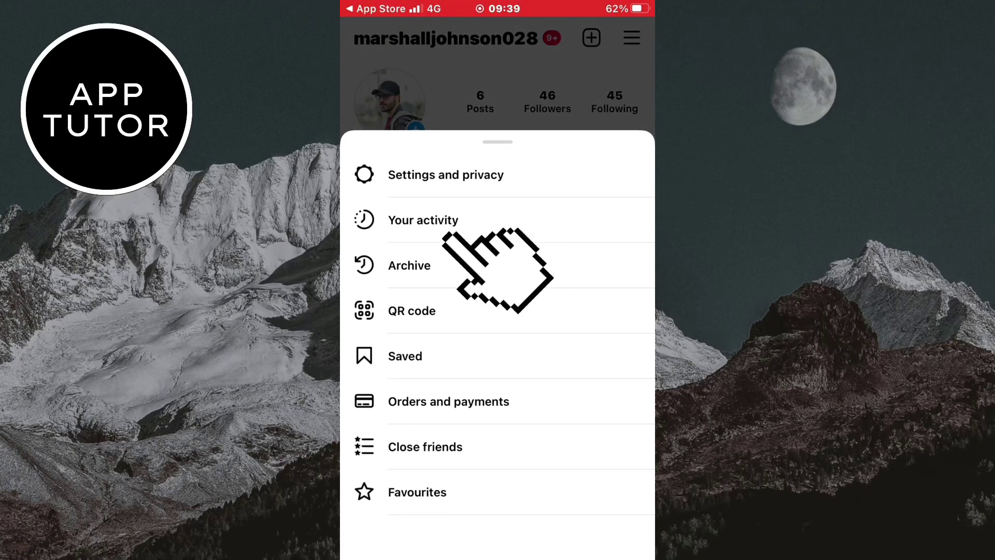
left_click(423, 220)
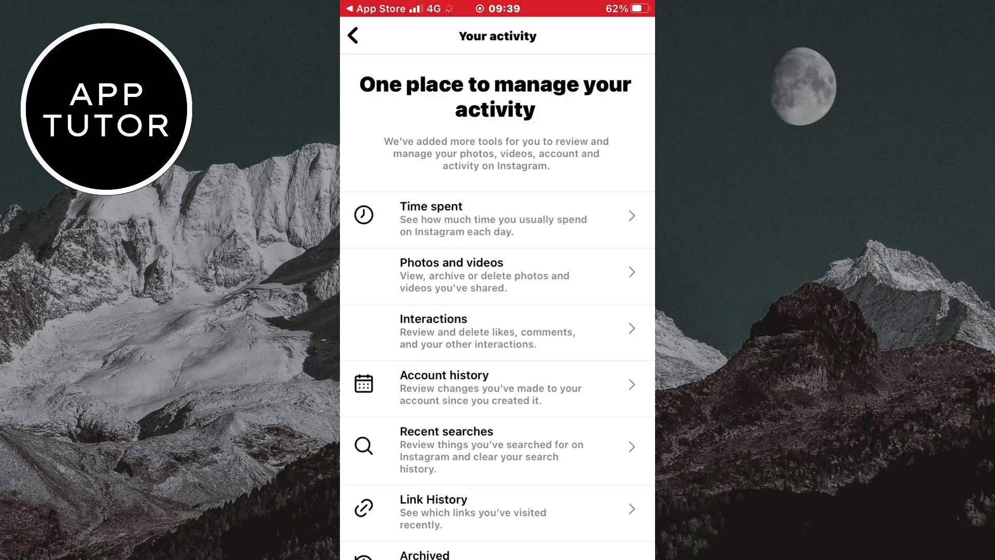
scroll(498, 311, "down", 1)
scroll(498, 311, "down", 2)
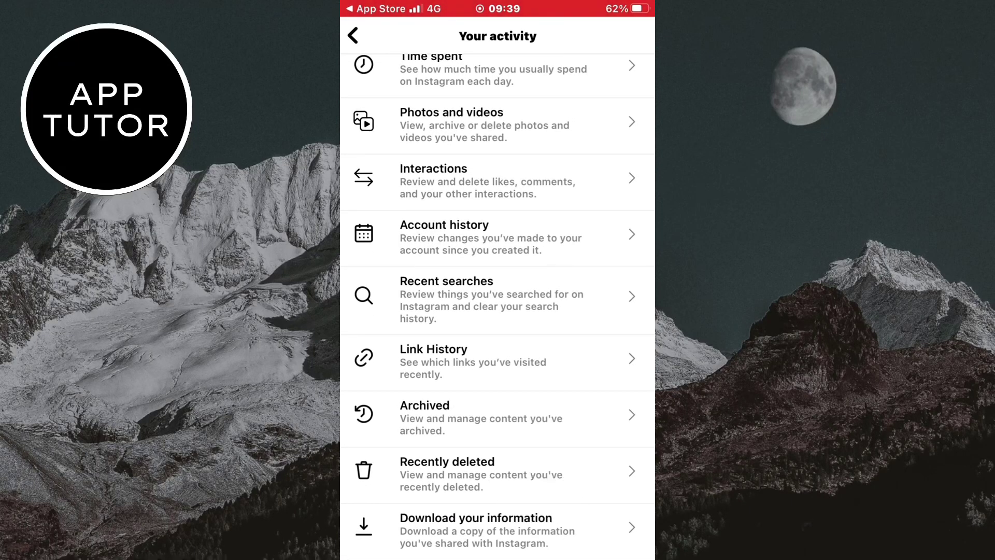
- Browse Recently deleted reels and stories, then open the deleted Eiffel Tower post
left_click(497, 472)
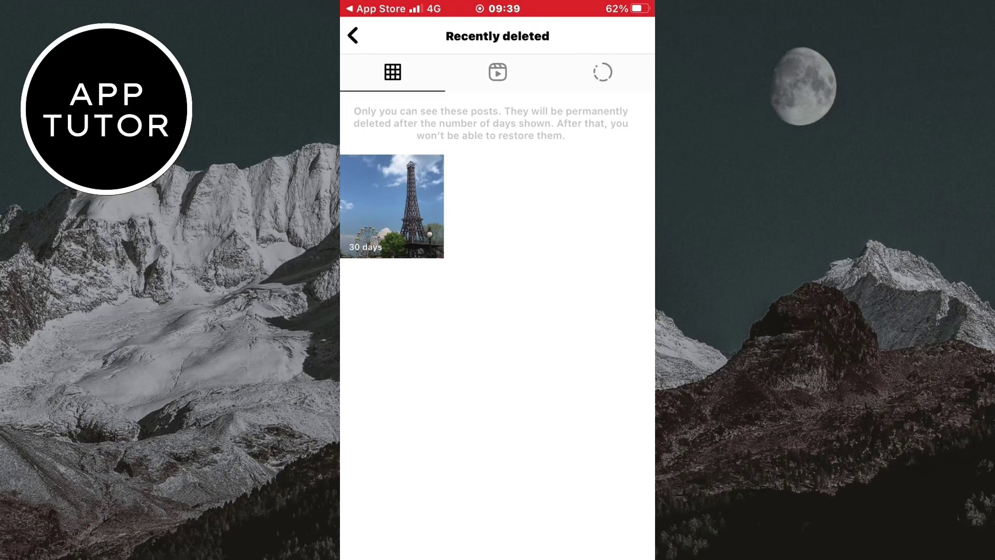
left_click_drag(591, 311, 389, 311)
mouse_move(591, 311)
left_mouse_down()
mouse_move(389, 311)
mouse_move(591, 312)
left_mouse_up()
left_click(393, 206)
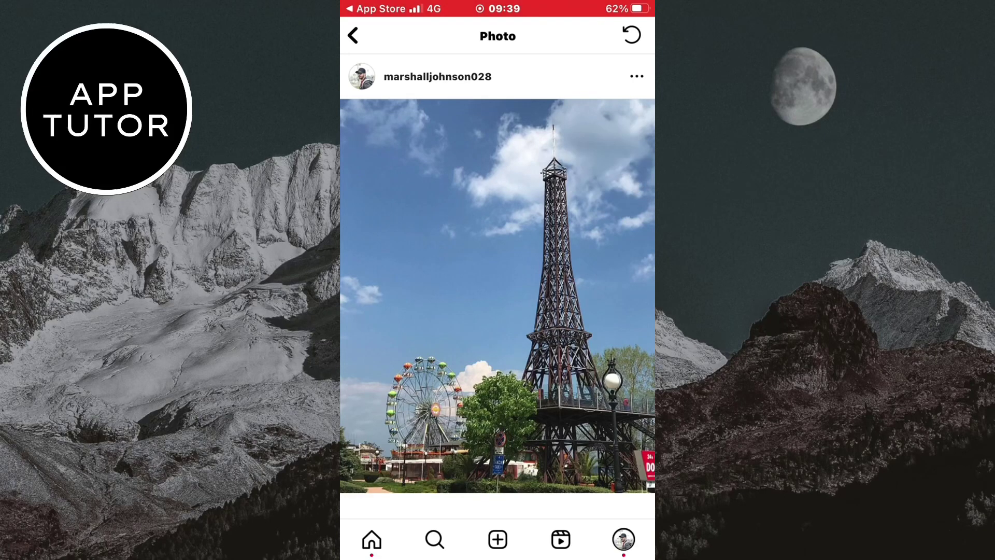
- Restore the deleted Eiffel Tower post and confirm the restore
left_click(636, 76)
left_click(427, 480)
left_click(497, 328)
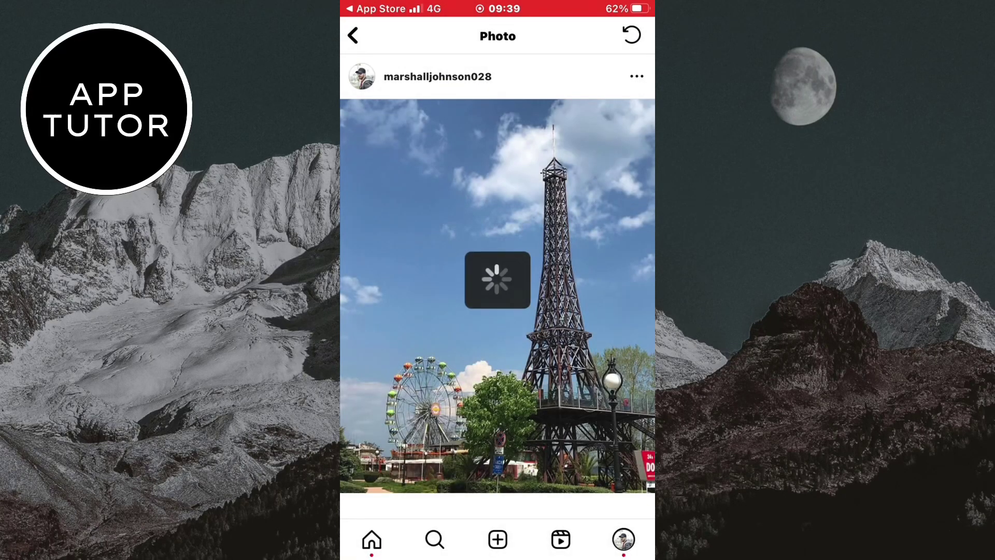